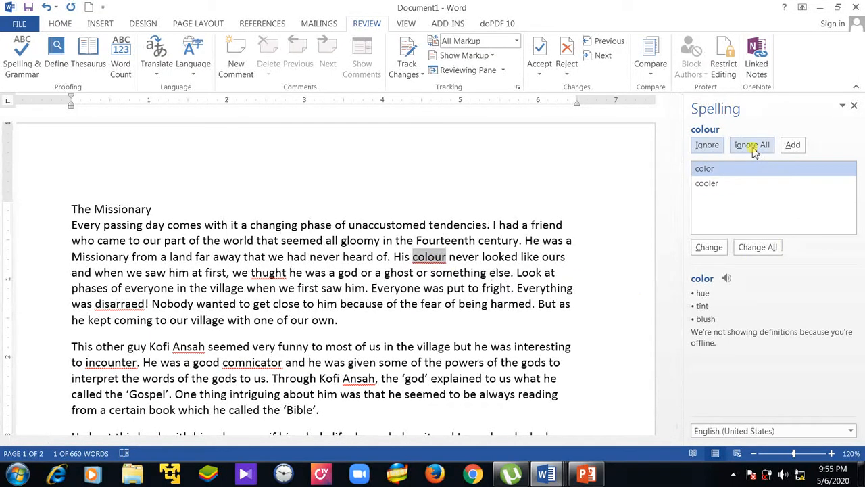
In the spelling check, ignore all instances of "colour" and correct "thught" to "thought" and every "disarraed" to "disarrayed".
left_click(755, 152)
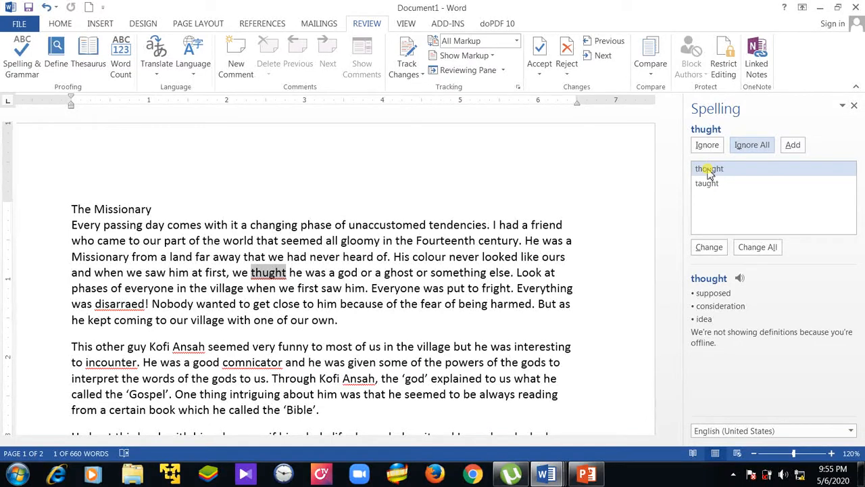
left_click(709, 173)
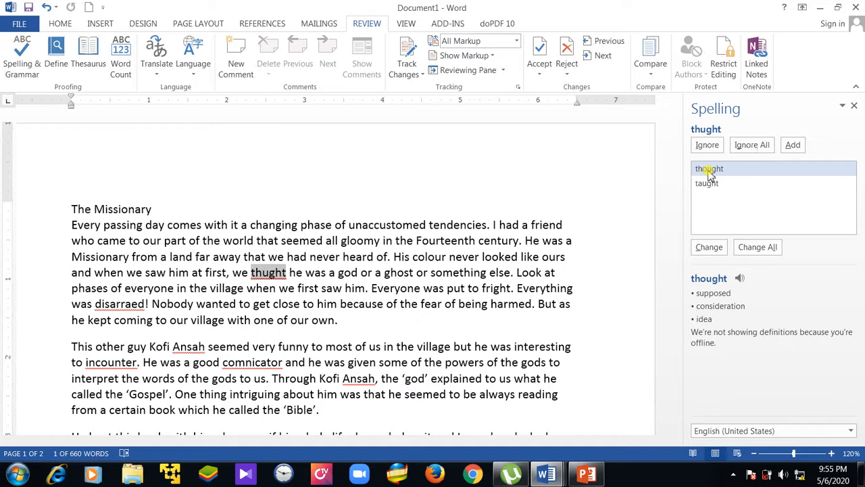
left_click(709, 248)
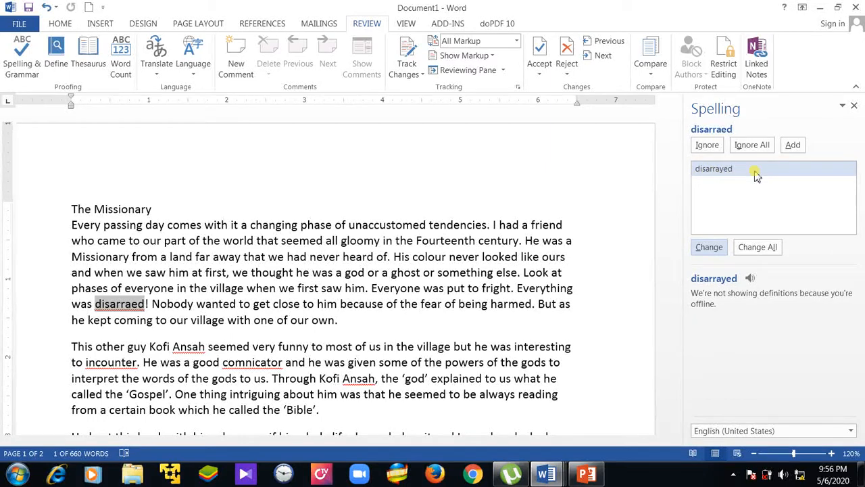
left_click(758, 247)
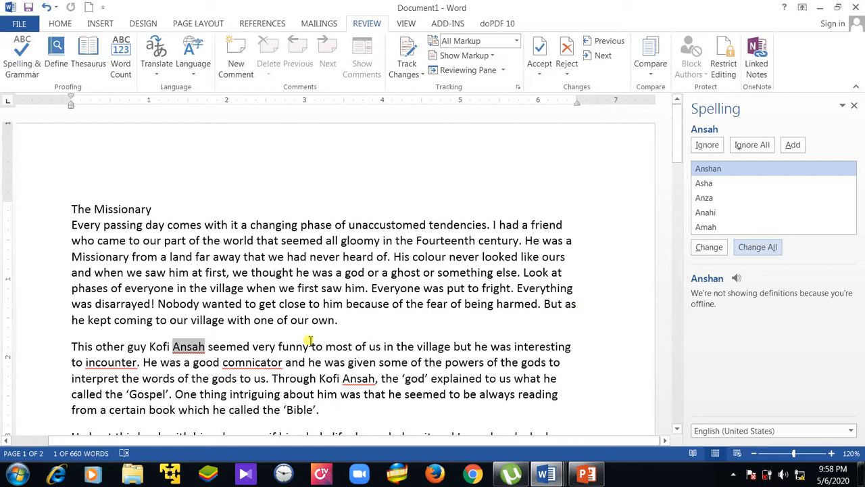
Ignore the flagged surname throughout and correct the next misspellings to "encounter", "communicator" and "repeating".
left_click(756, 150)
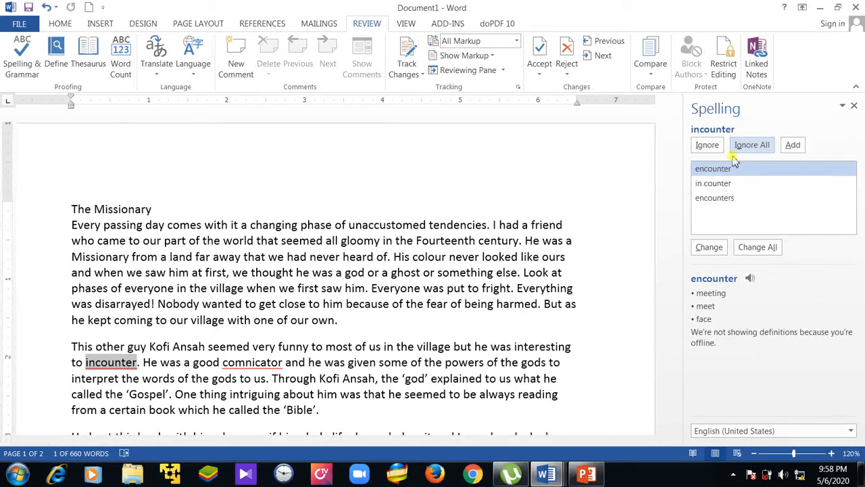
left_click(722, 249)
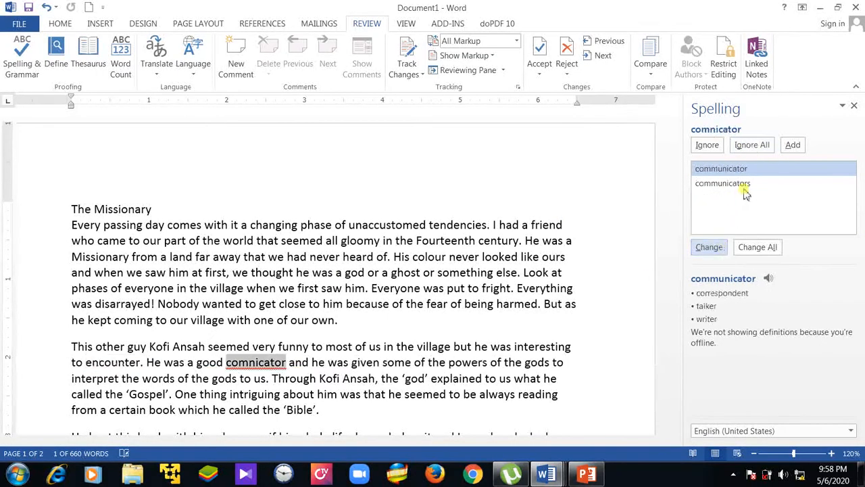
left_click(710, 247)
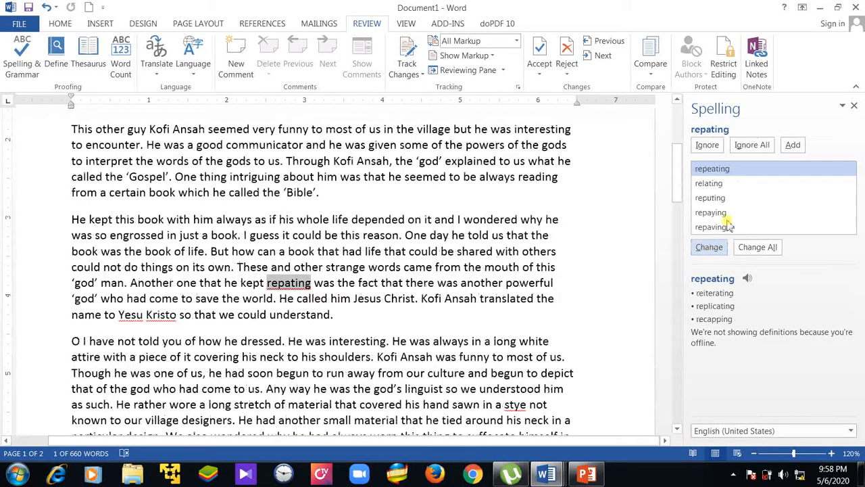
left_click(718, 248)
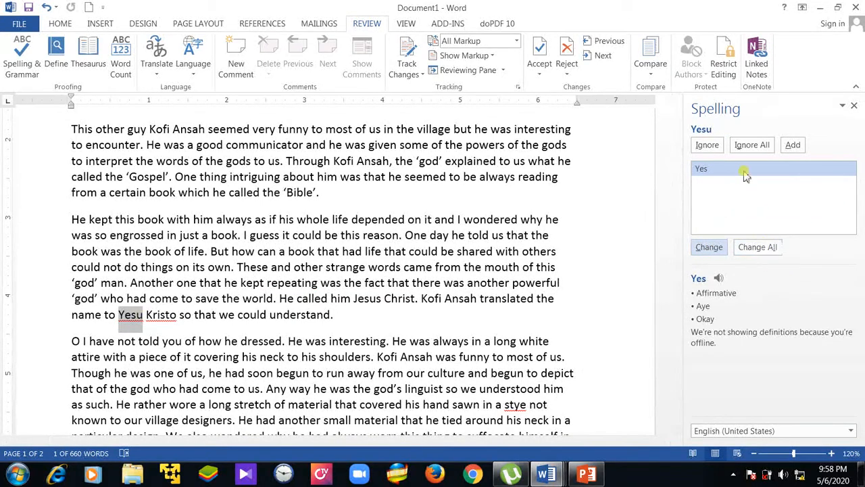
Ignore all instances of "Yesu" and "Kristo", and correct "stye" to "style" and "buiding" to "building".
left_click(755, 150)
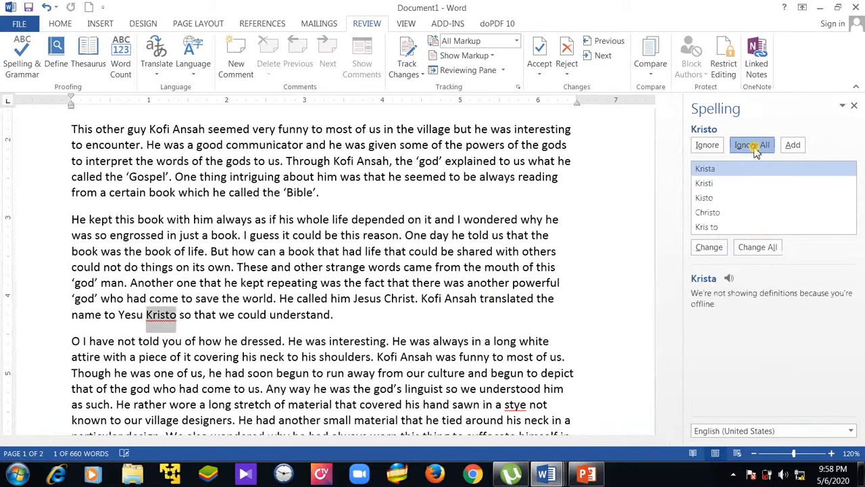
left_click(755, 150)
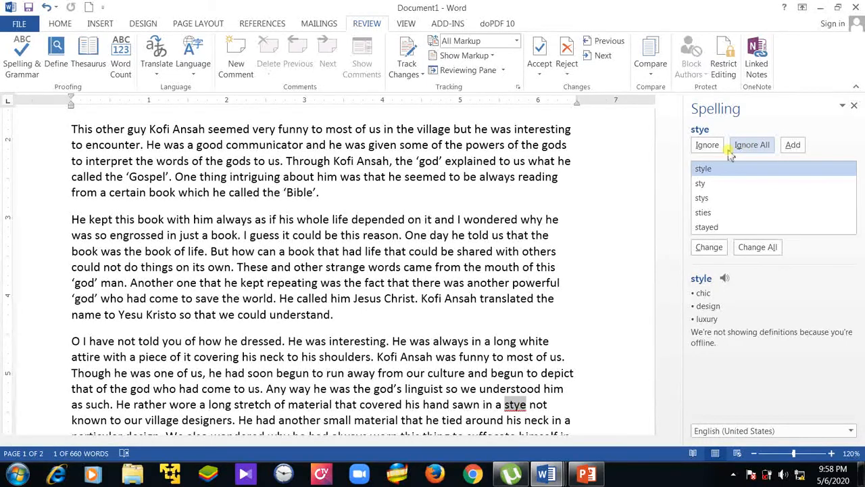
left_click(709, 247)
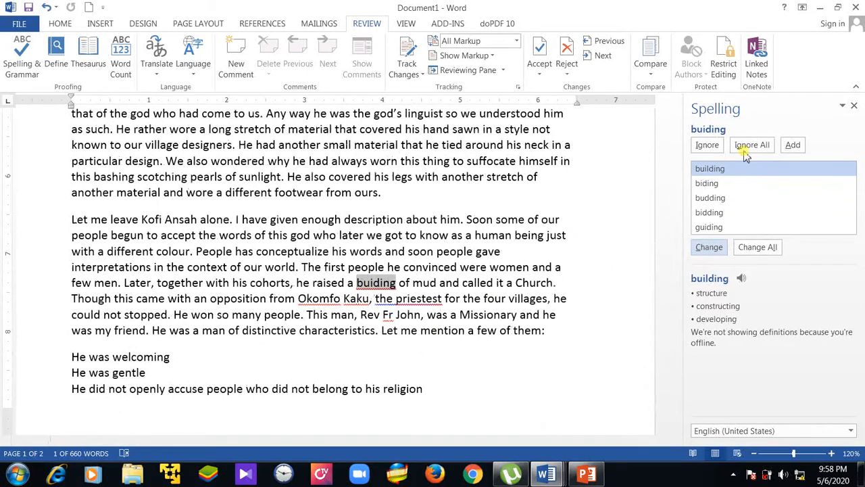
left_click(709, 246)
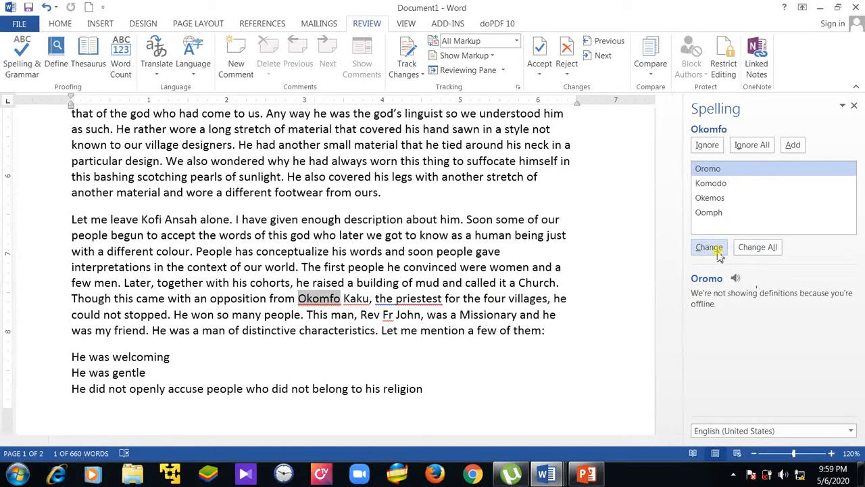
Finish the spelling check by ignoring both parts of the priestess's name and "Fr", and correcting "priestest" to "priestess".
left_click(708, 146)
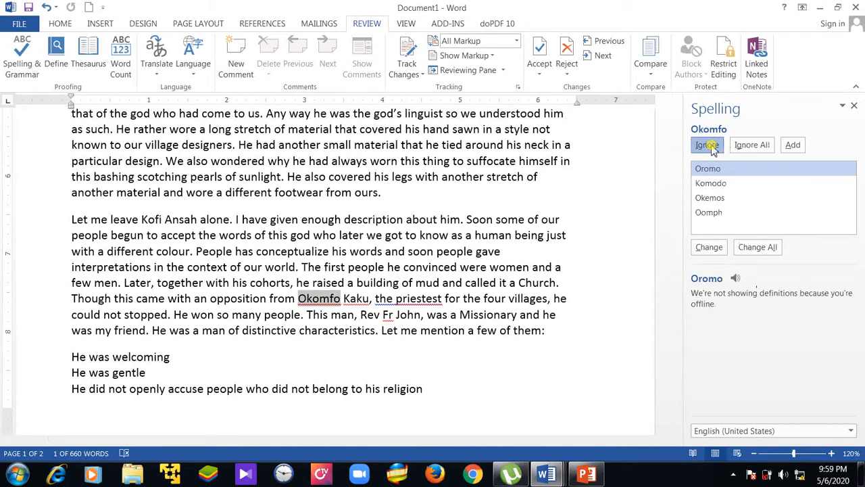
left_click(708, 146)
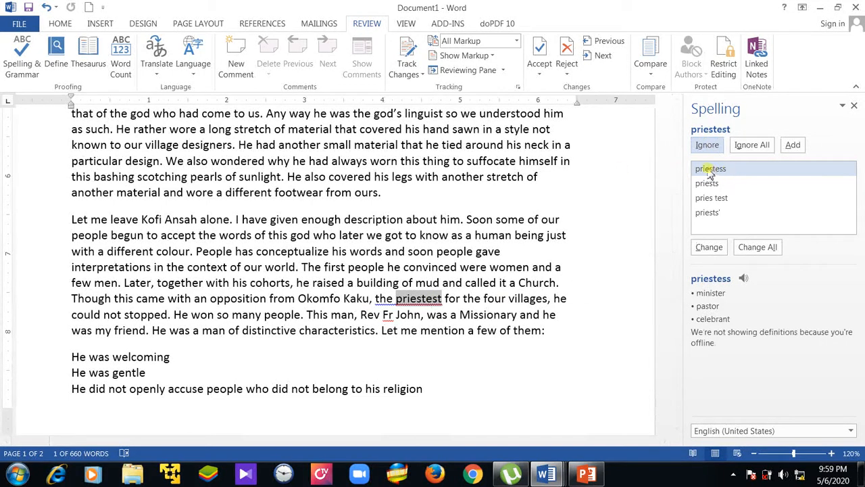
left_click(728, 250)
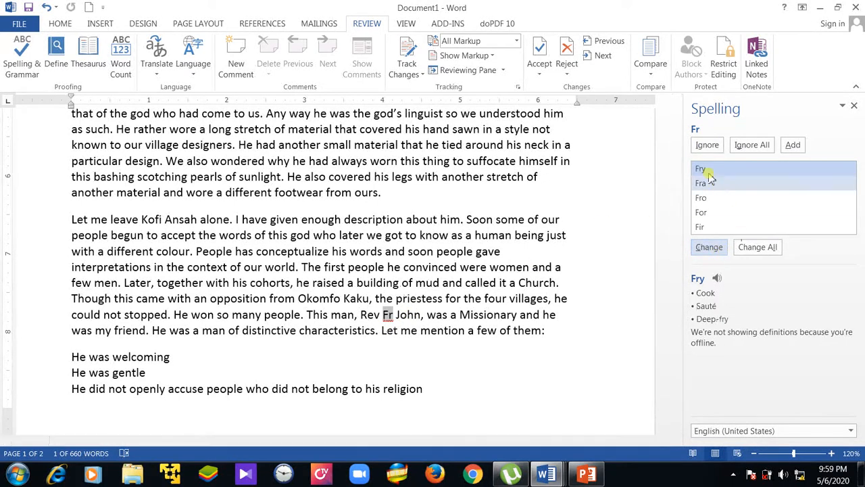
left_click(706, 144)
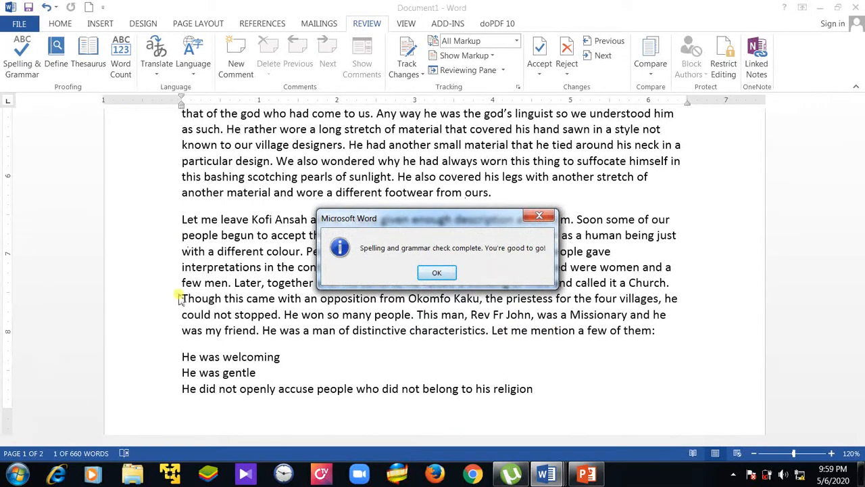
left_click_drag(435, 219, 401, 203)
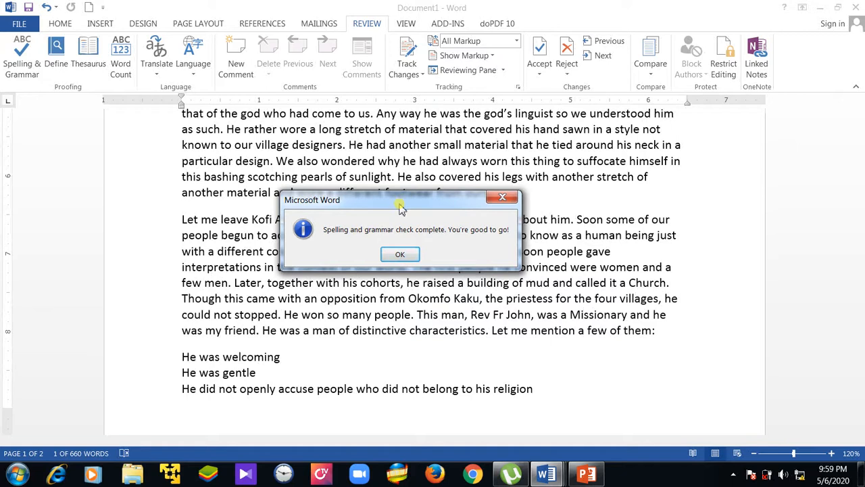
left_click(406, 260)
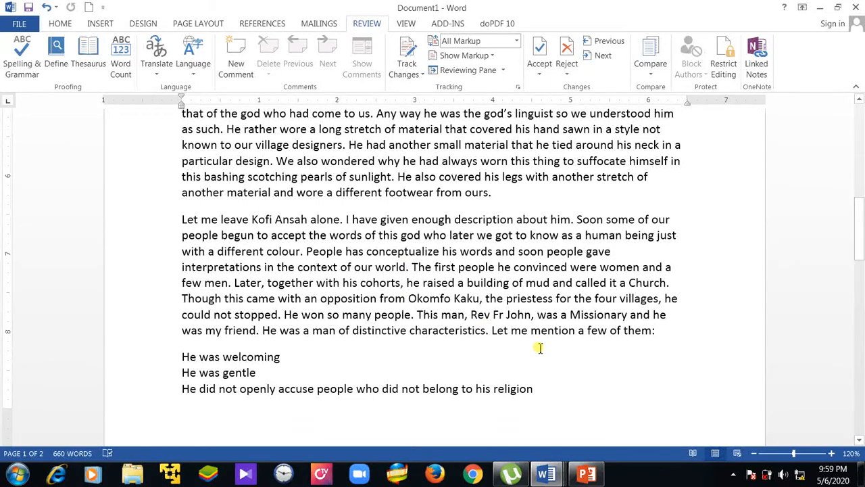
Switch to the PowerPoint presentation and start the slide show from the current Spelling and Grammar slide.
left_click(587, 473)
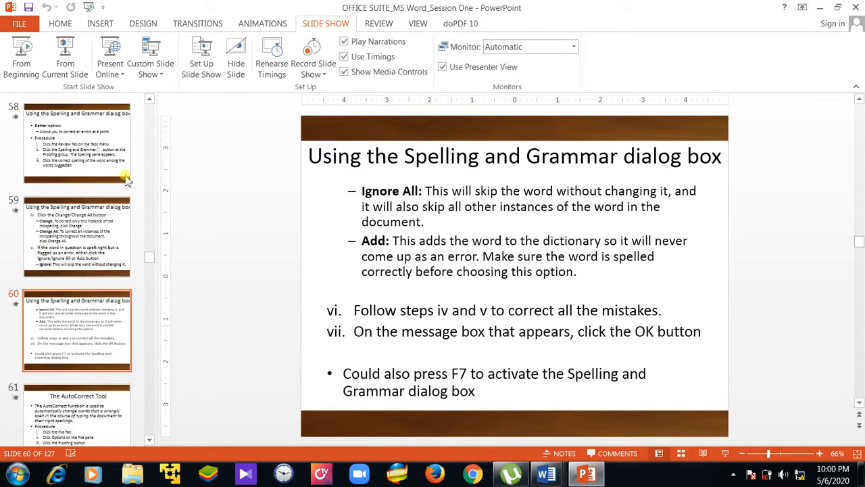
left_click(67, 55)
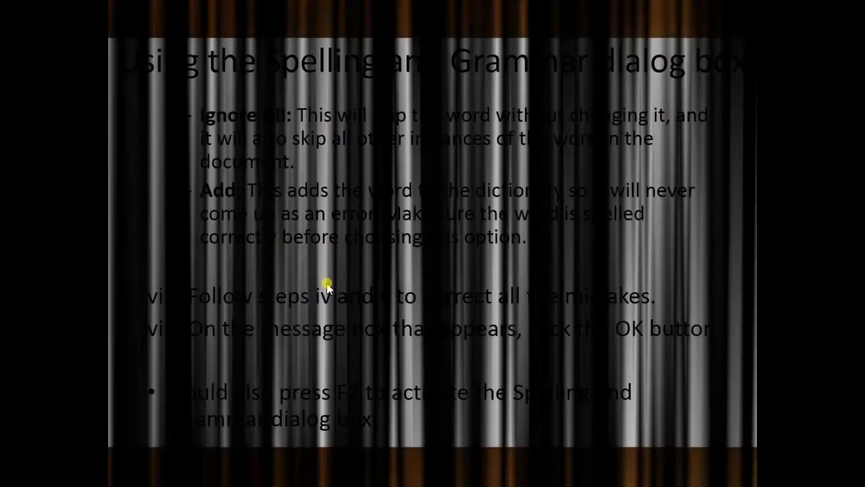
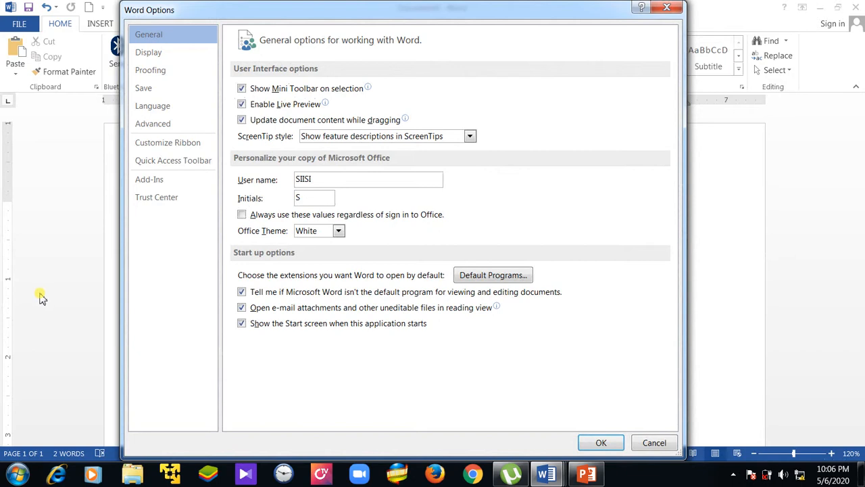
In Word's proofing options, add an AutoCorrect entry that replaces "compauter" with "computer".
left_click(162, 71)
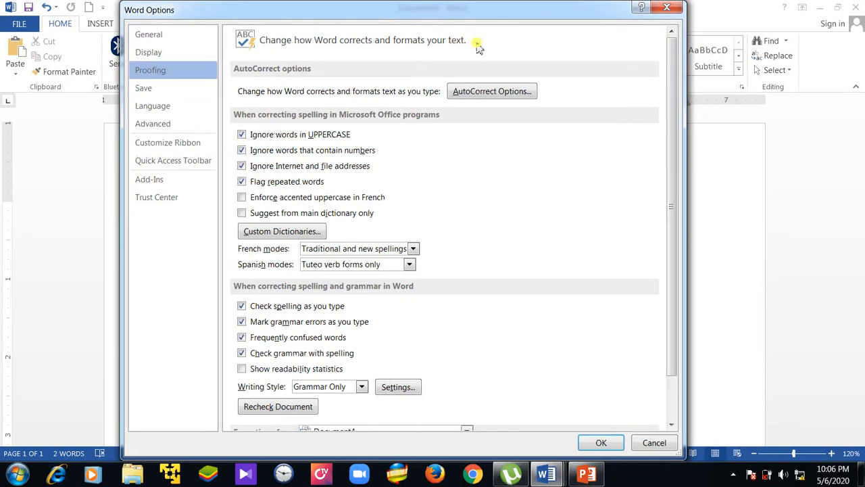
left_click(492, 92)
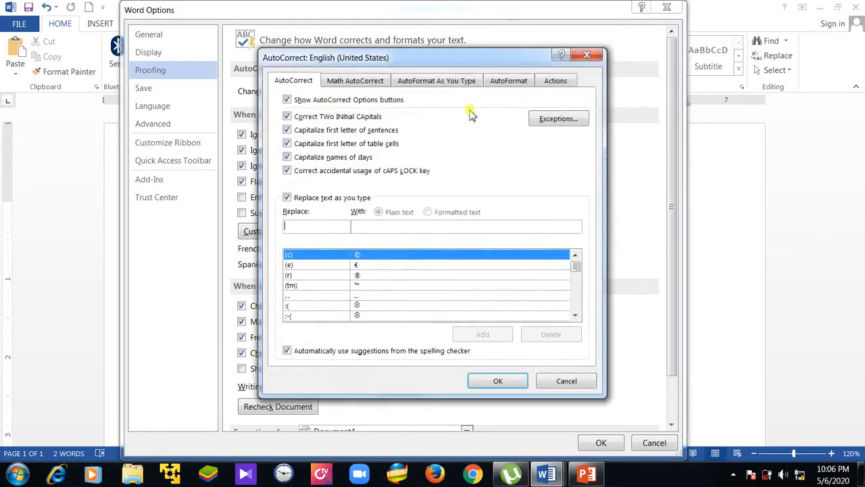
left_click(315, 232)
type("comp")
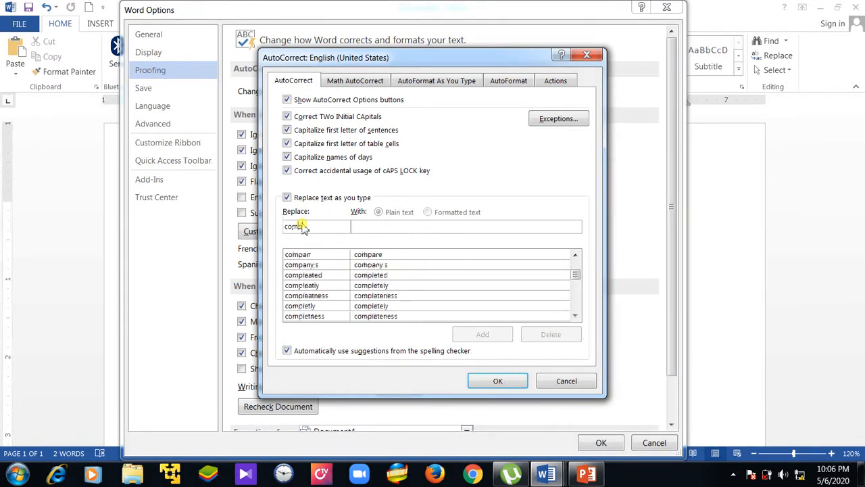
type("auter")
left_click(404, 226)
type("c")
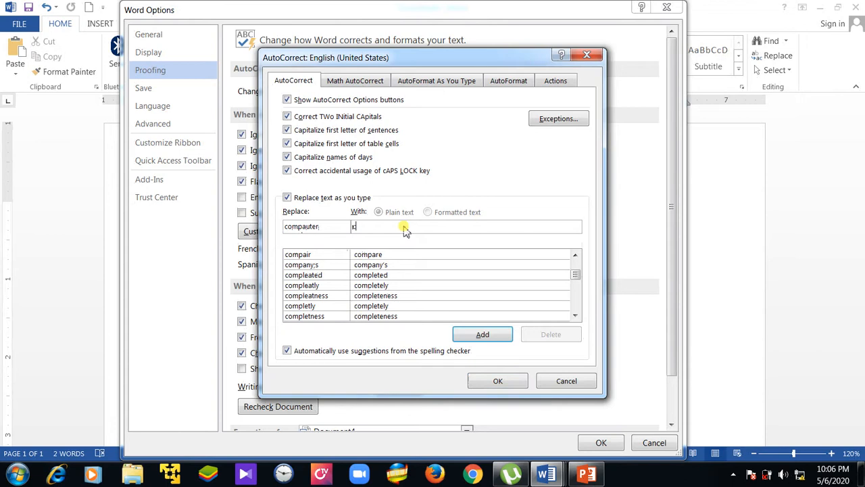
type("omputer")
left_click(483, 335)
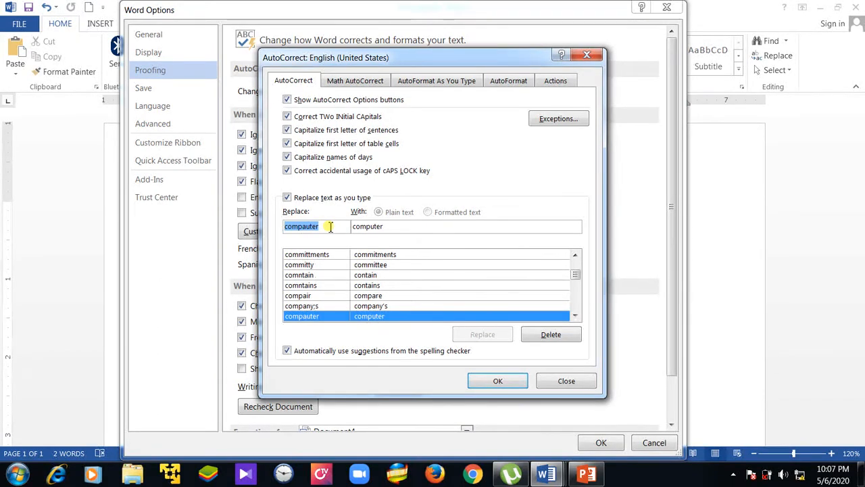
Add another AutoCorrect entry replacing "feeture" with "feature", and accept the AutoCorrect and Word options.
type("fee")
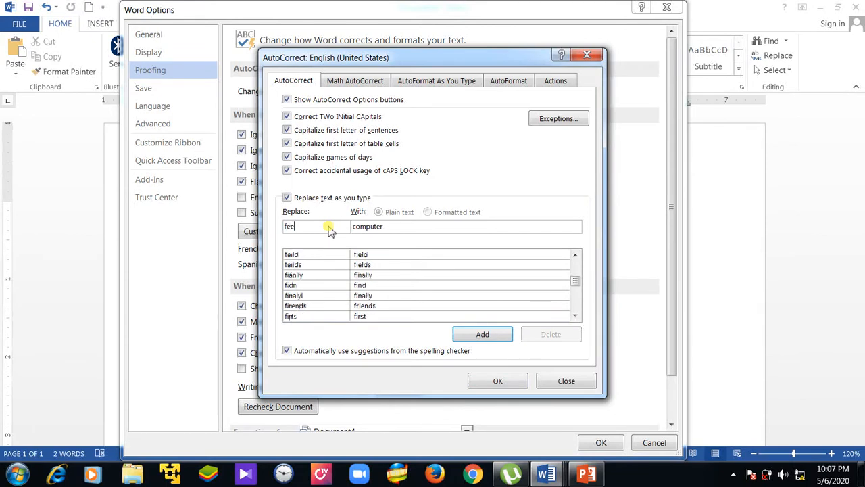
type("ture.")
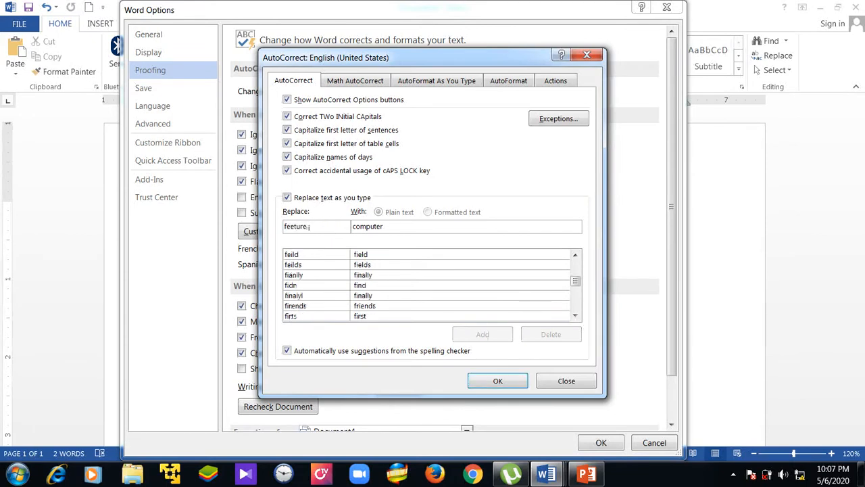
left_click(397, 227)
left_click_drag(397, 227, 350, 225)
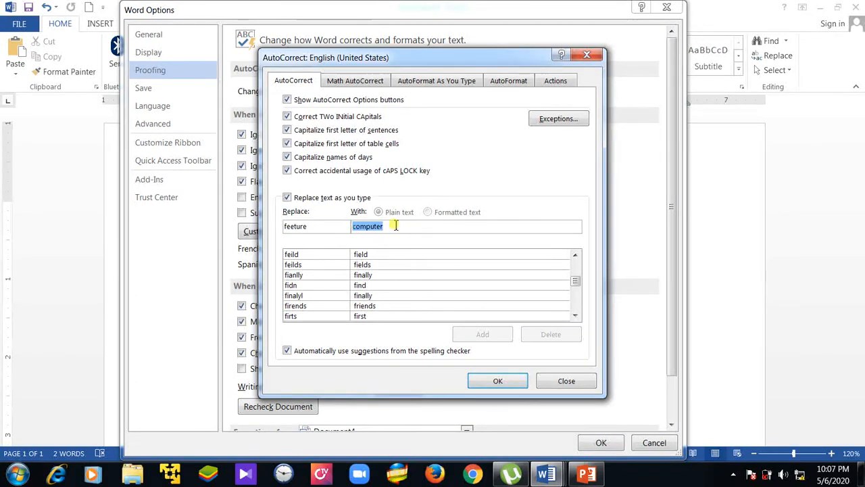
type("f")
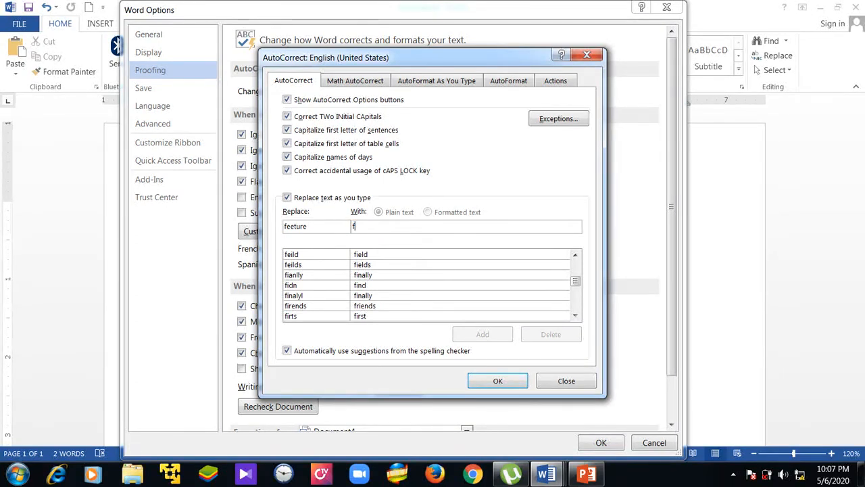
type("eature")
left_click(333, 229)
left_click(475, 341)
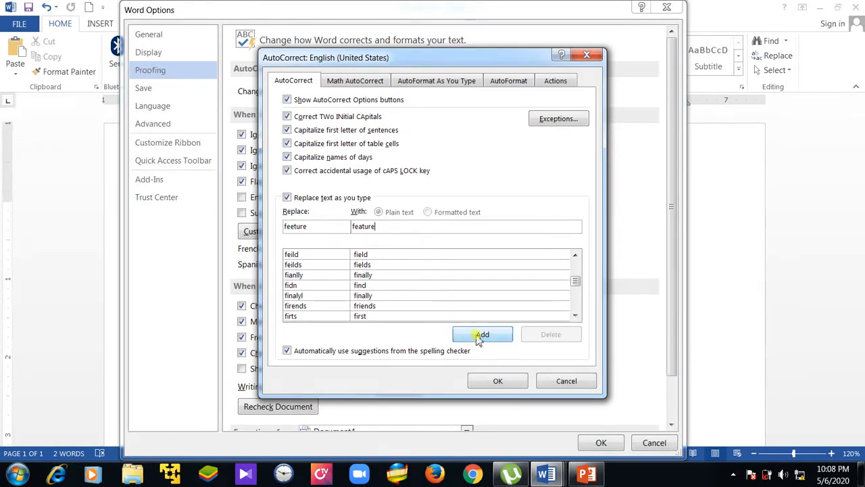
left_click(480, 336)
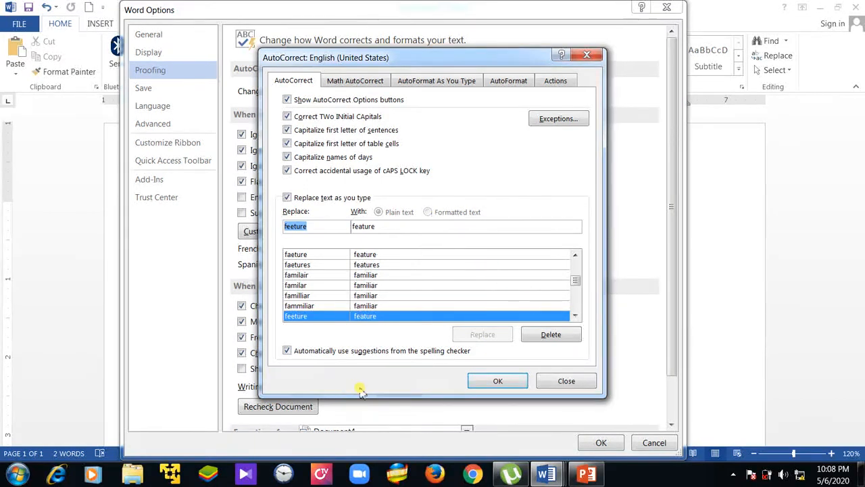
left_click(507, 383)
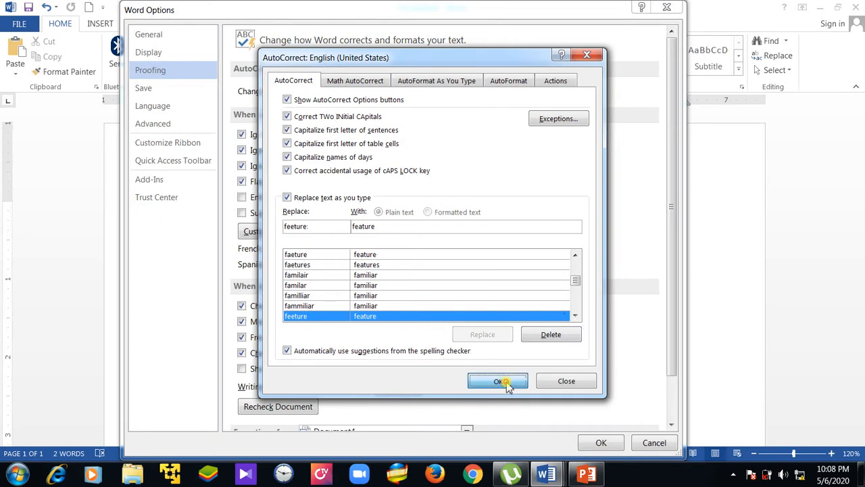
left_click(595, 445)
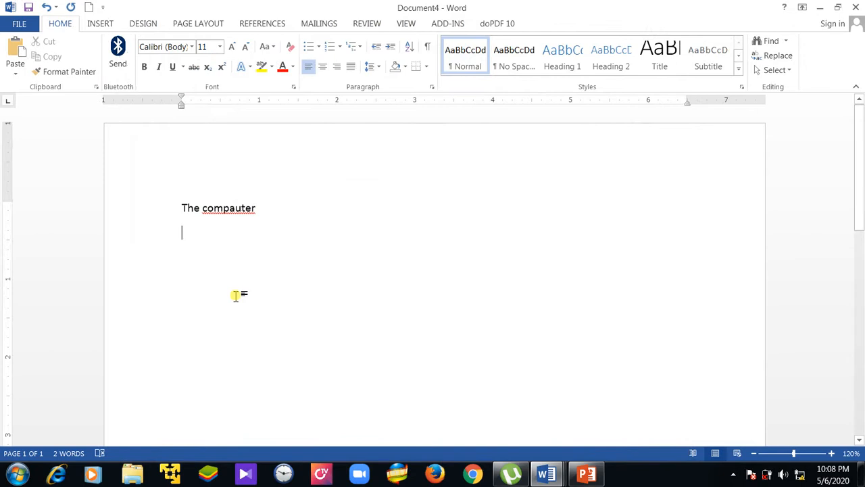
Test the new AutoCorrect entries by writing "compauter feeture" on the line below "The compauter".
type("c")
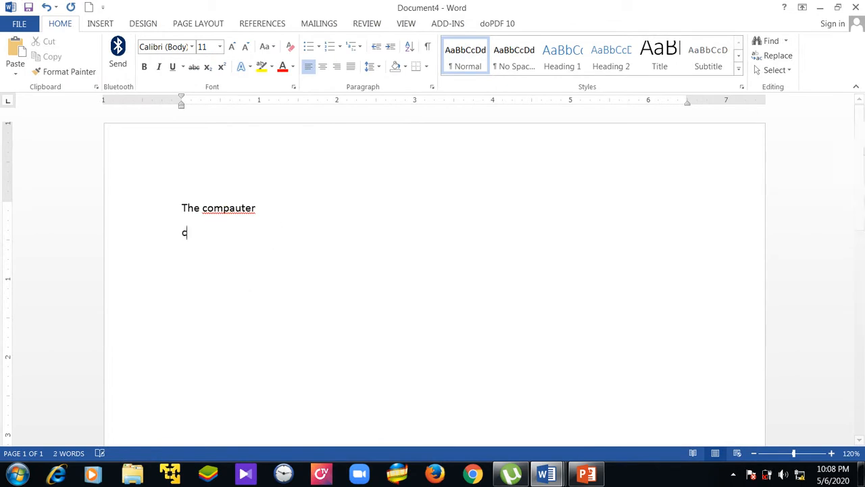
type("ompau")
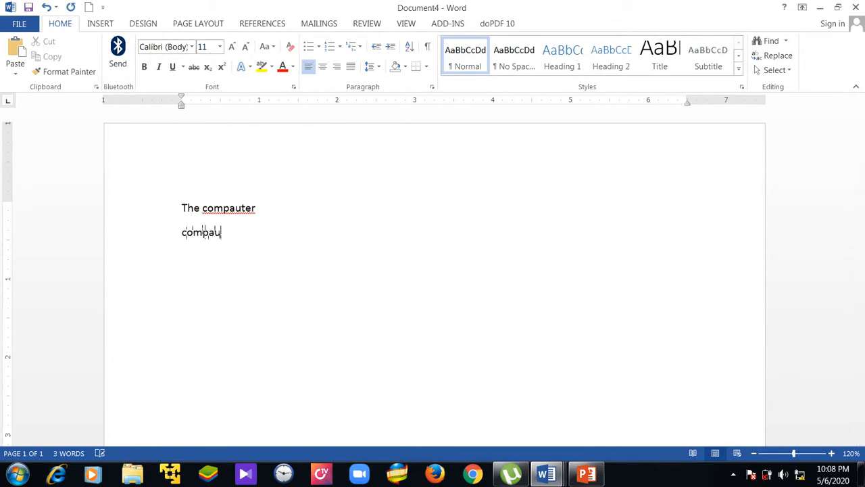
type("ter")
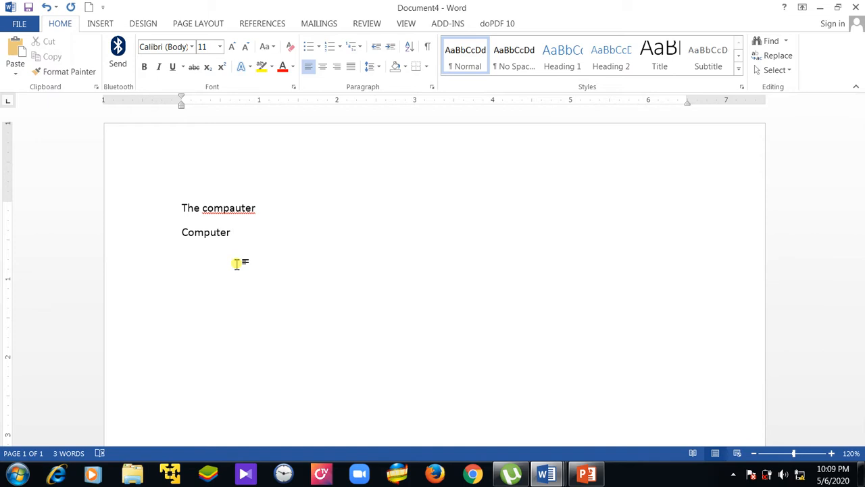
type("feeture")
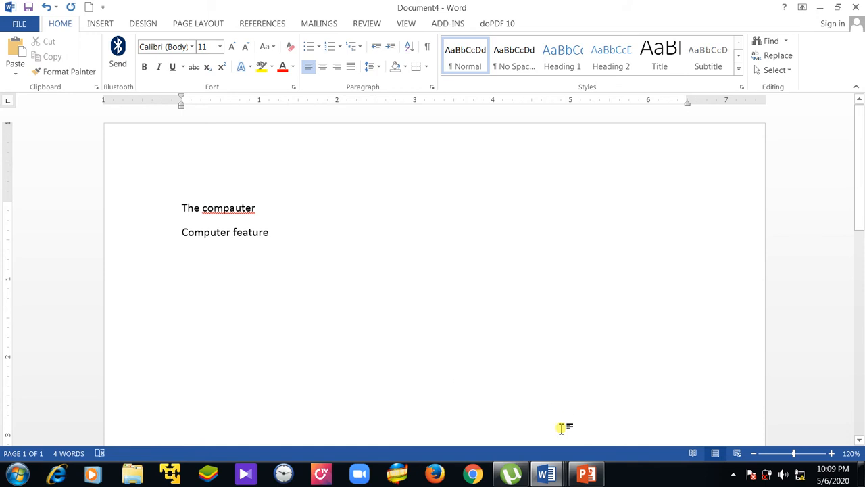
Switch back to the PowerPoint presentation at the AutoCorrect Tool slide.
left_click(587, 475)
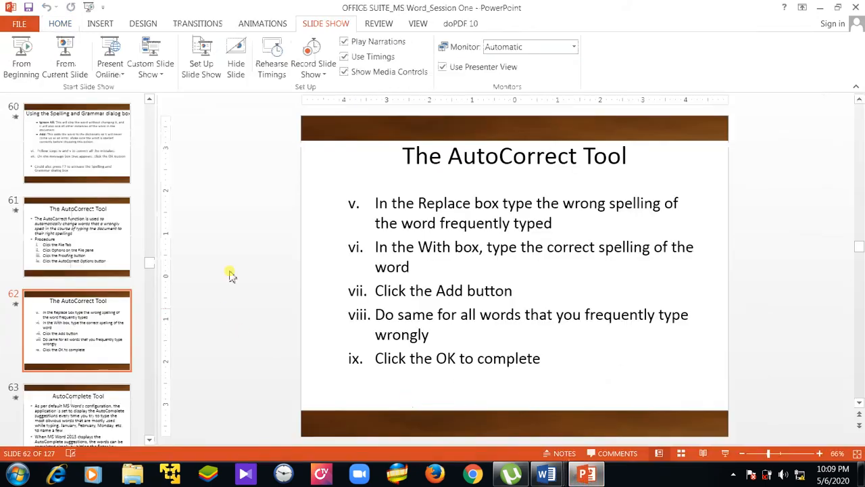